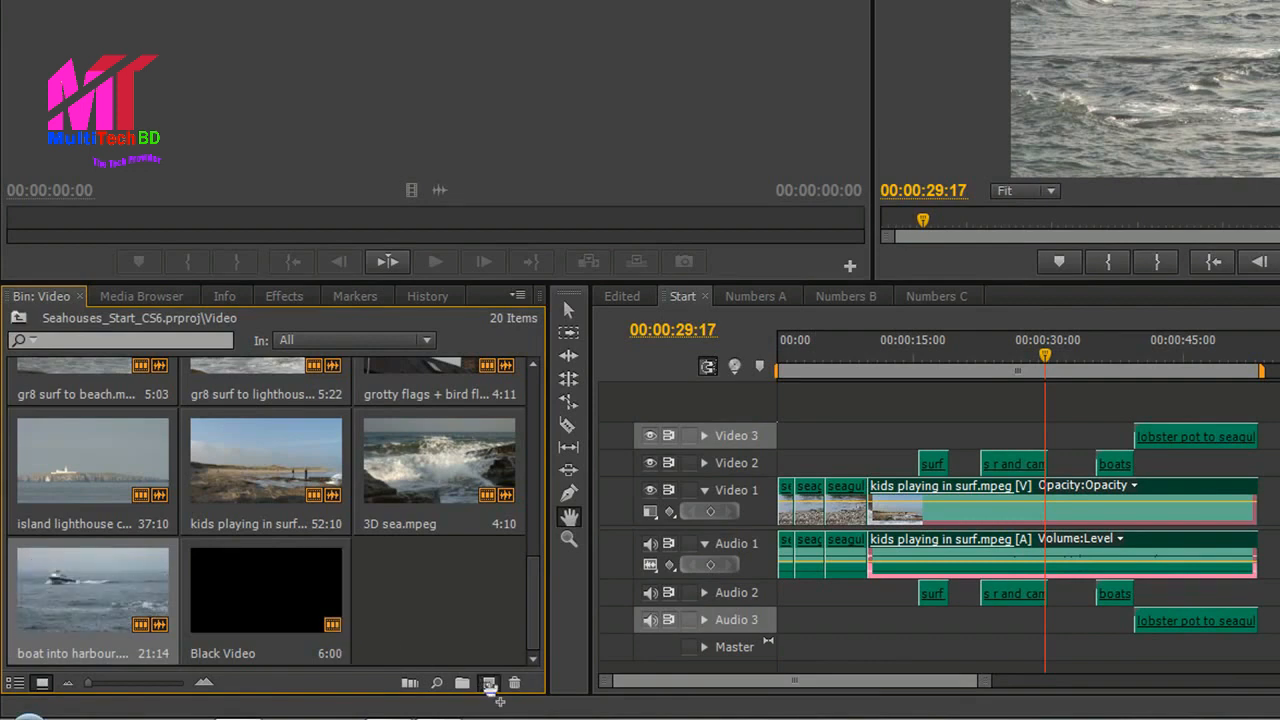
- Create a new sequence from the boat into harbour clip
{"action": "left_click_drag", "start_coordinate": [492, 697], "coordinate": [490, 690]}
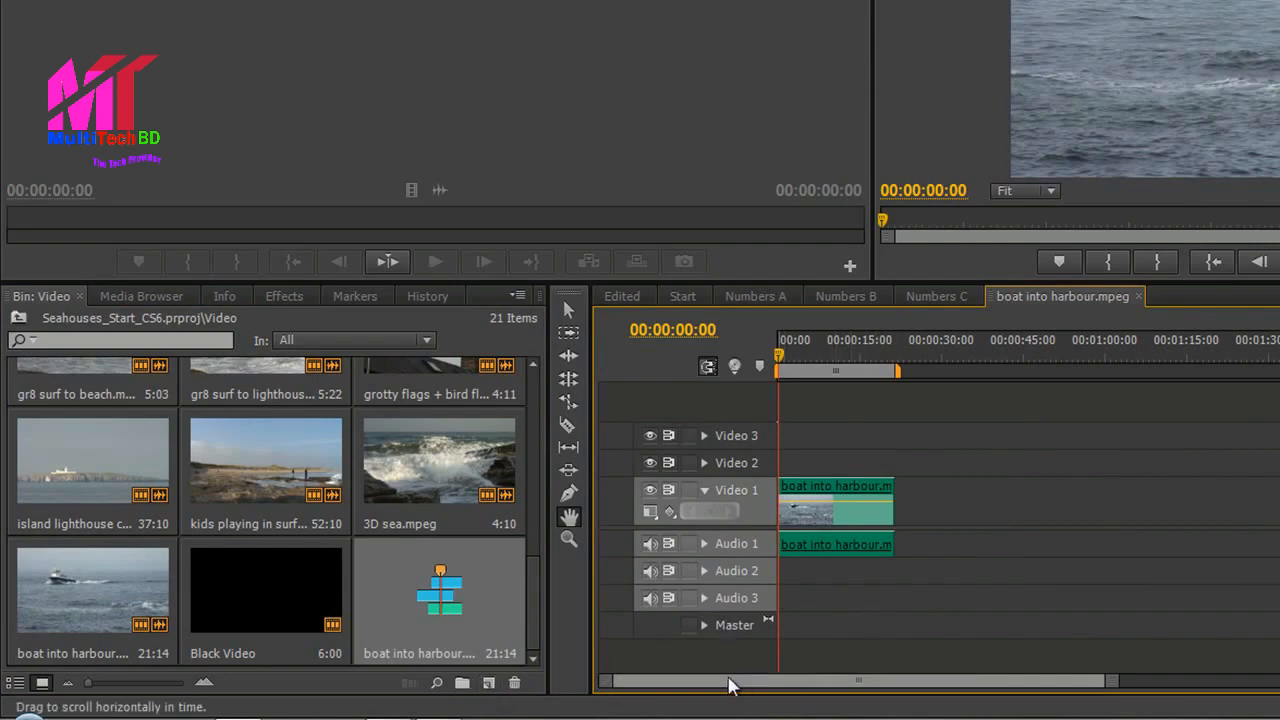
{"action": "left_click_drag", "start_coordinate": [1100, 686], "coordinate": [1005, 688]}
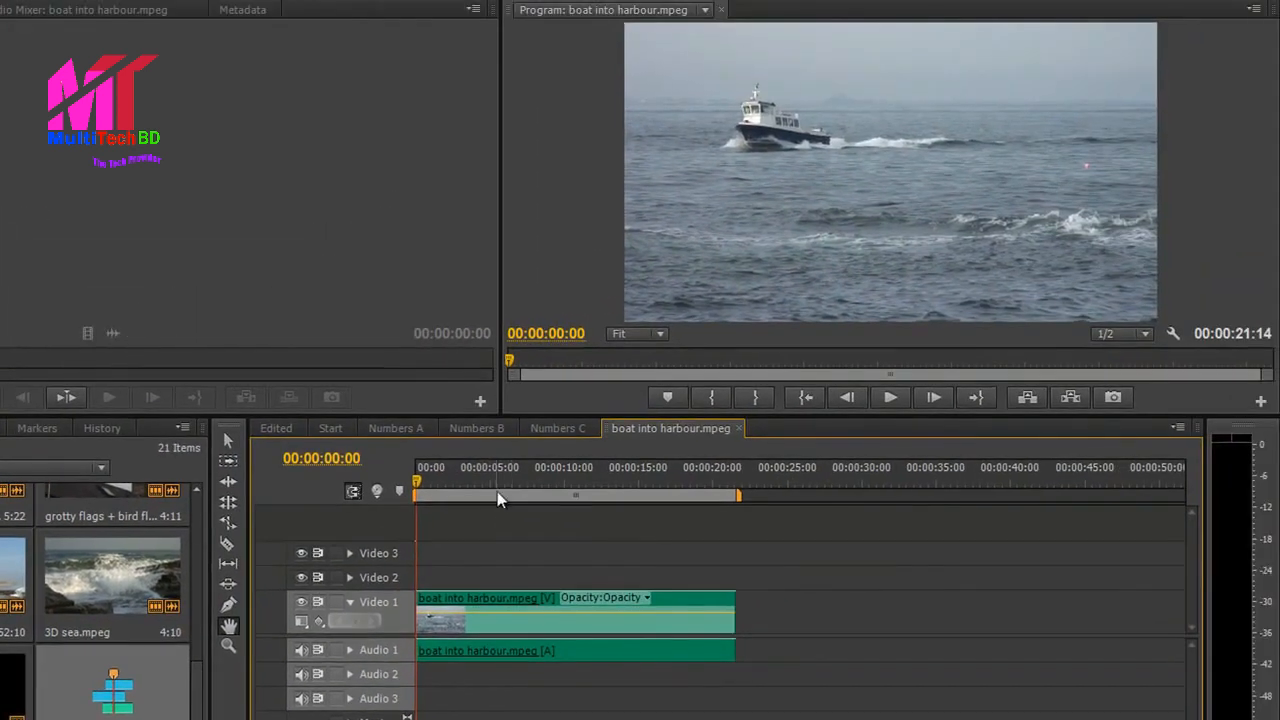
- Mute Audio 1 in the boat into harbour sequence and preview the first seconds at normal speed
{"action": "left_click_drag", "start_coordinate": [421, 485], "coordinate": [403, 597]}
{"action": "left_click", "coordinate": [297, 652]}
{"action": "key", "text": "space"}
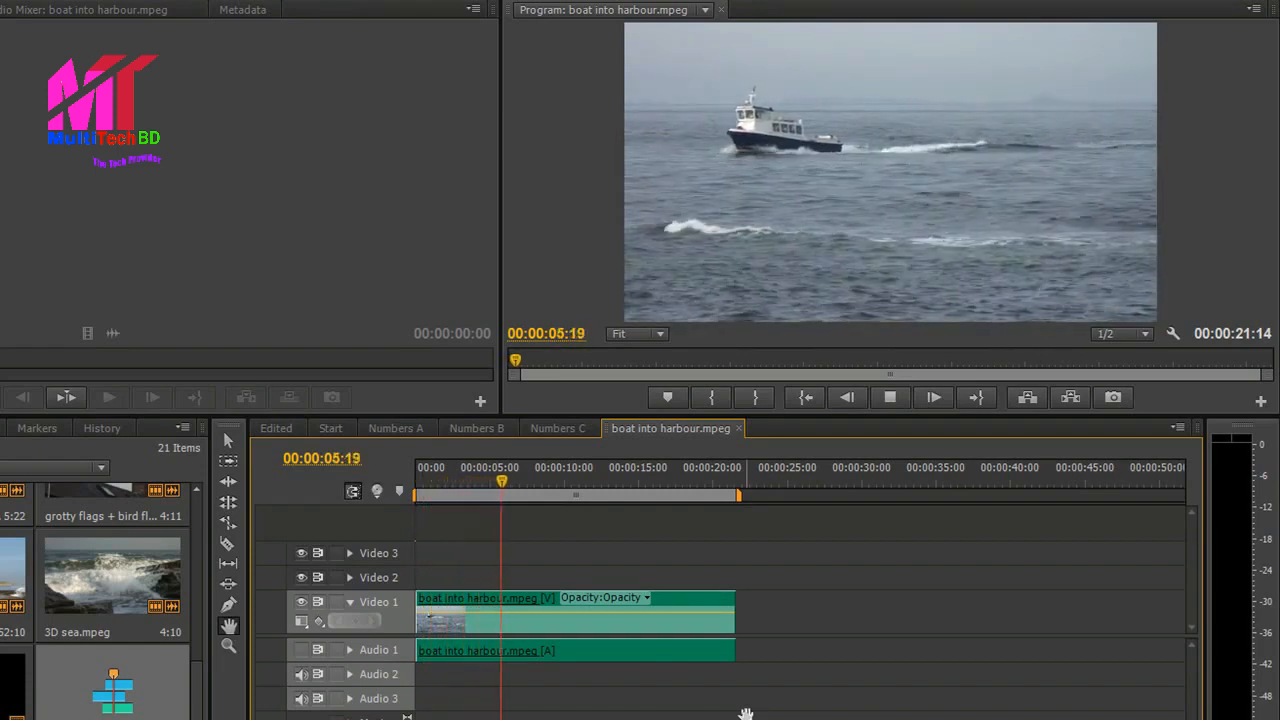
{"action": "key", "text": "space"}
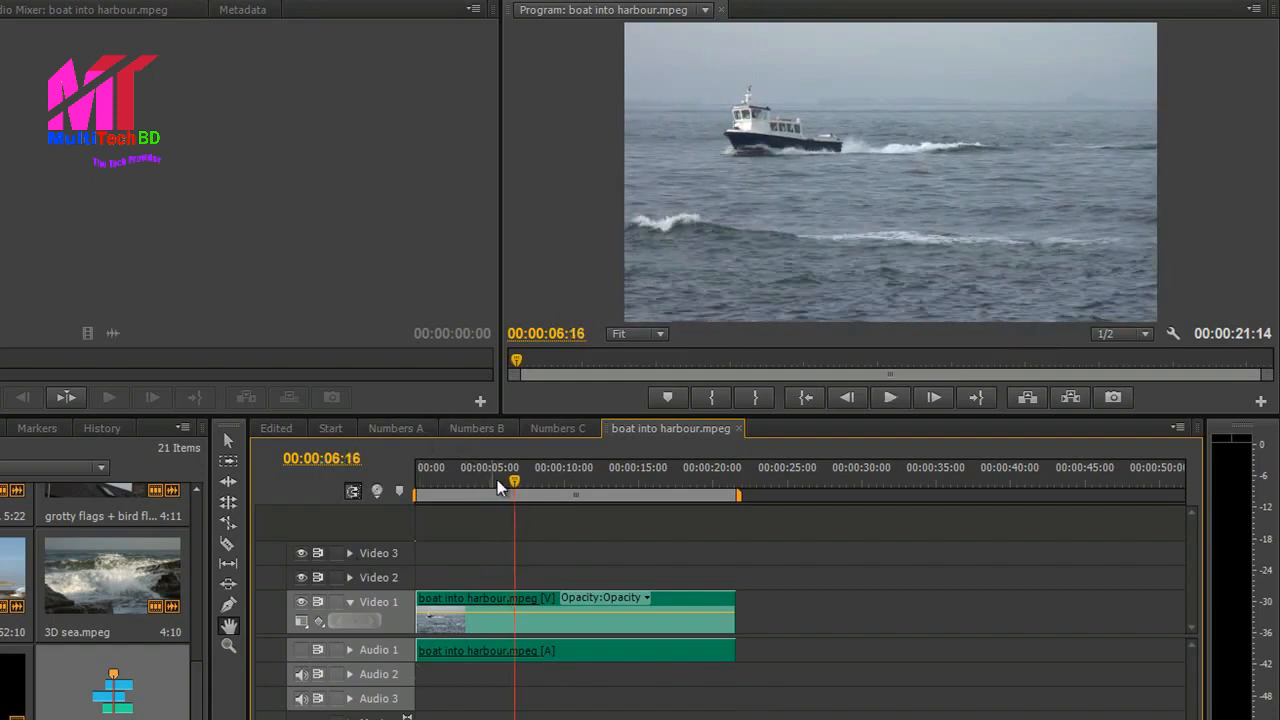
{"action": "left_click_drag", "start_coordinate": [514, 482], "coordinate": [410, 511]}
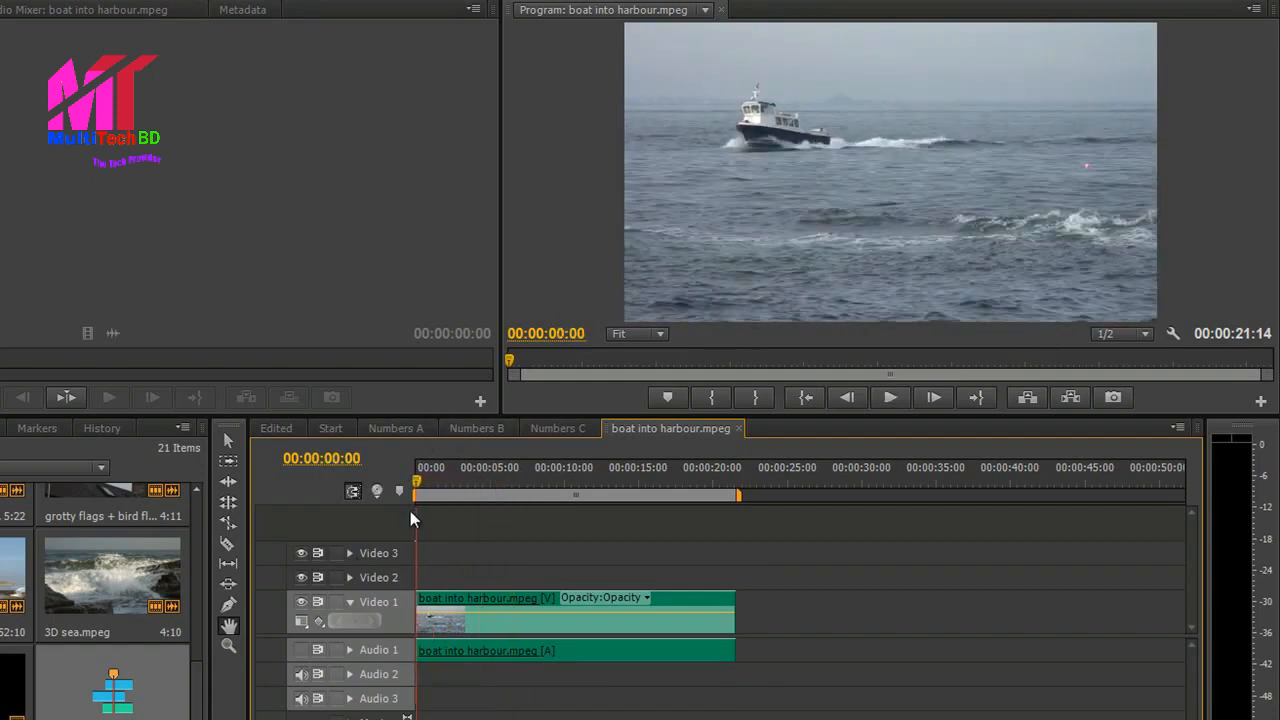
- Shorten the boat into harbour clip to about 10:04 with the Rate Stretch tool by pulling its end inward
{"action": "left_click", "coordinate": [229, 530]}
{"action": "left_click", "coordinate": [229, 523]}
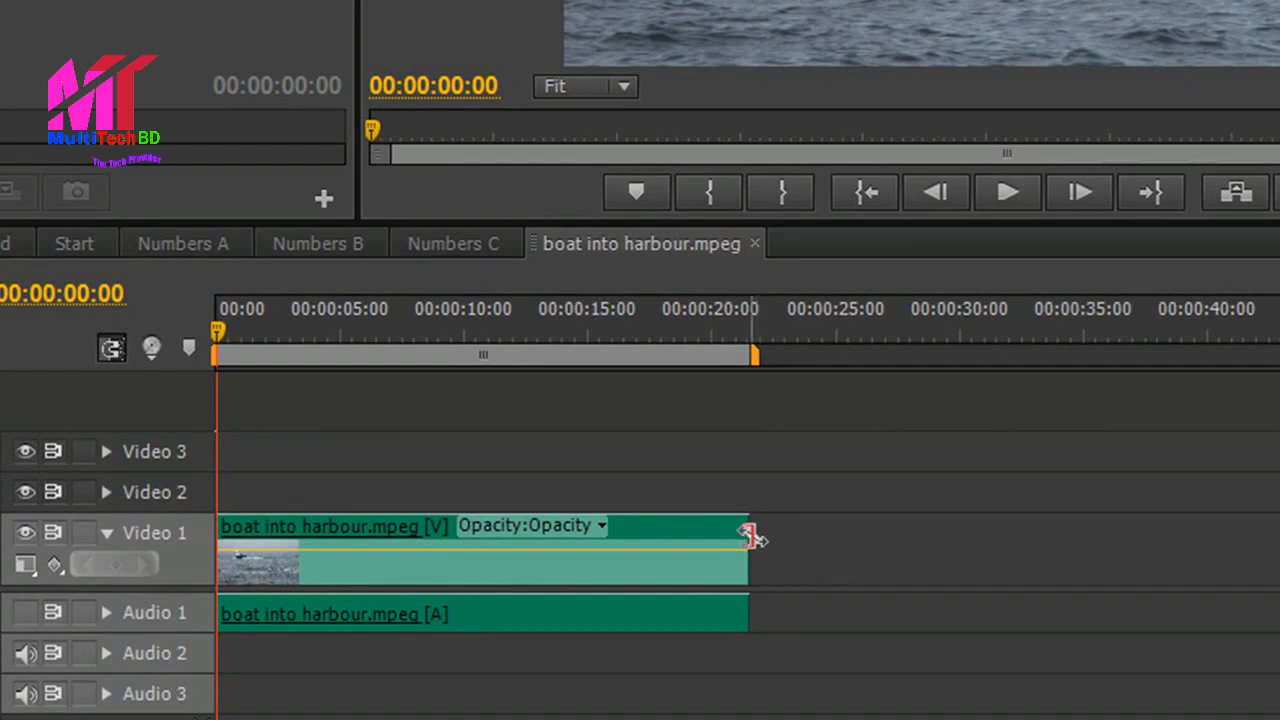
{"action": "left_click", "coordinate": [753, 535]}
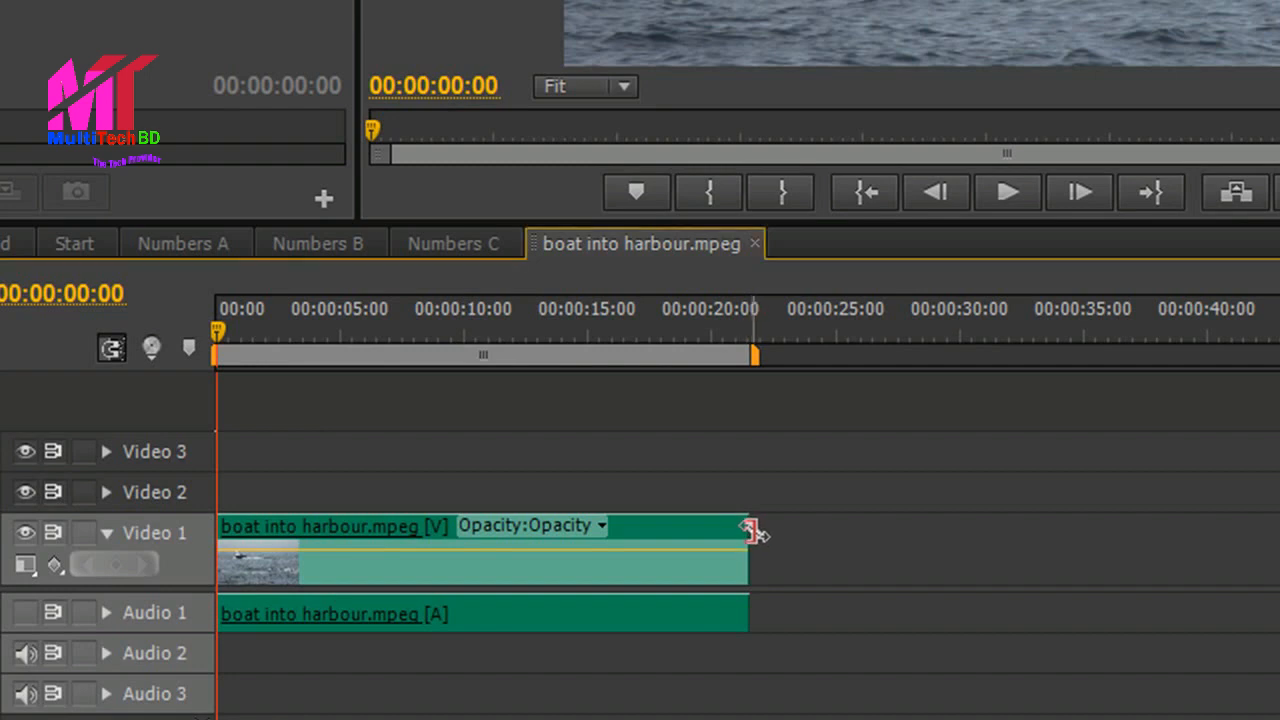
{"action": "left_click_drag", "start_coordinate": [746, 531], "coordinate": [467, 551]}
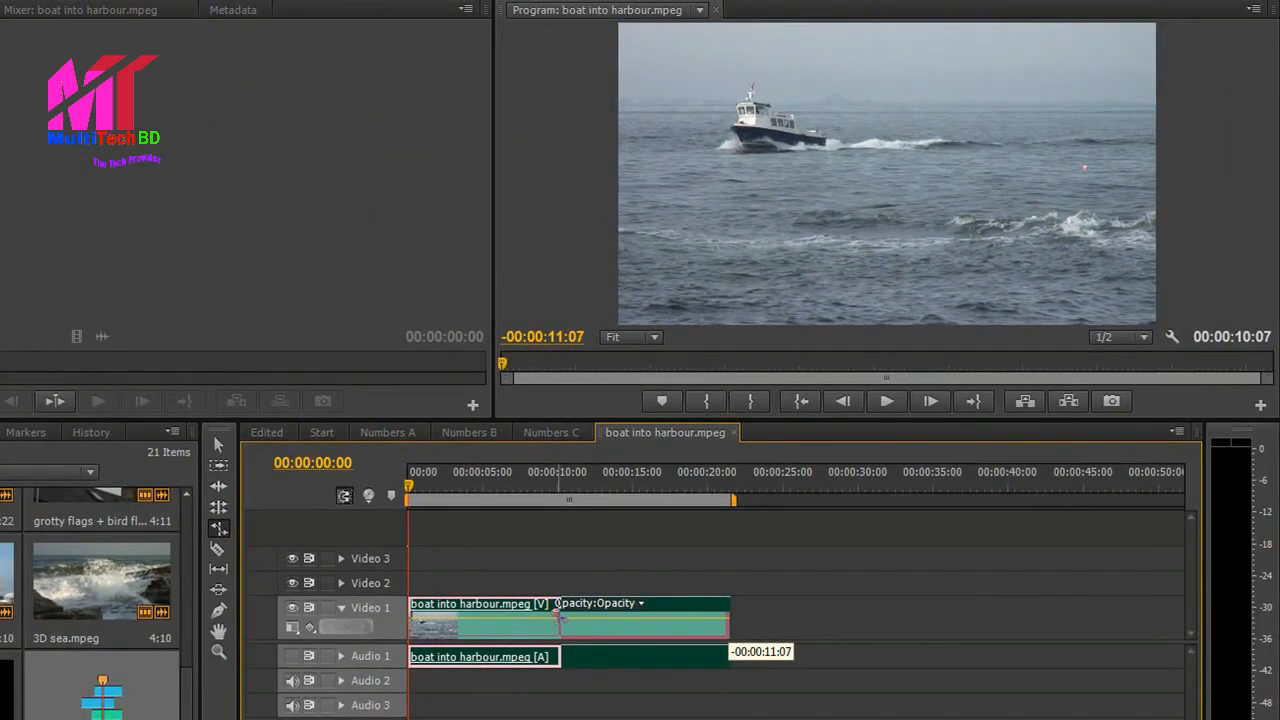
{"action": "left_click_drag", "start_coordinate": [560, 618], "coordinate": [557, 618]}
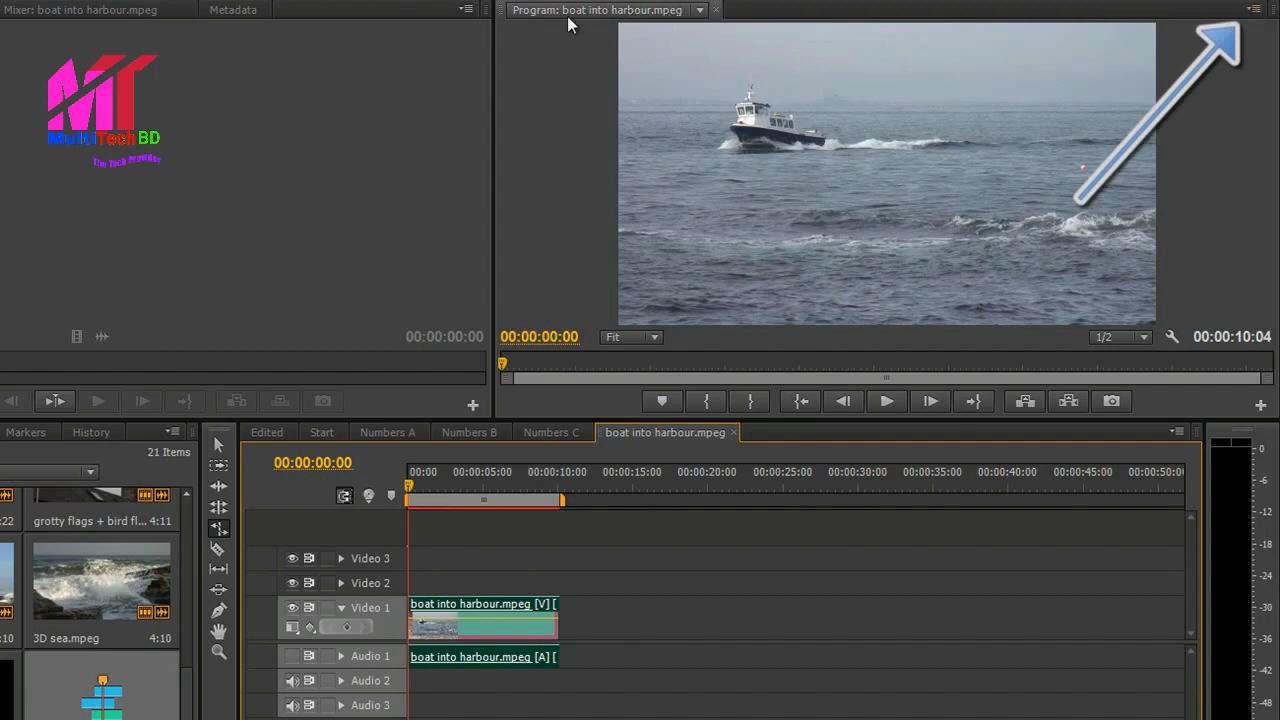
- Enable Show Dropped Frame Indicator for the Program monitor and play the sped-up clip
{"action": "left_click", "coordinate": [1253, 9]}
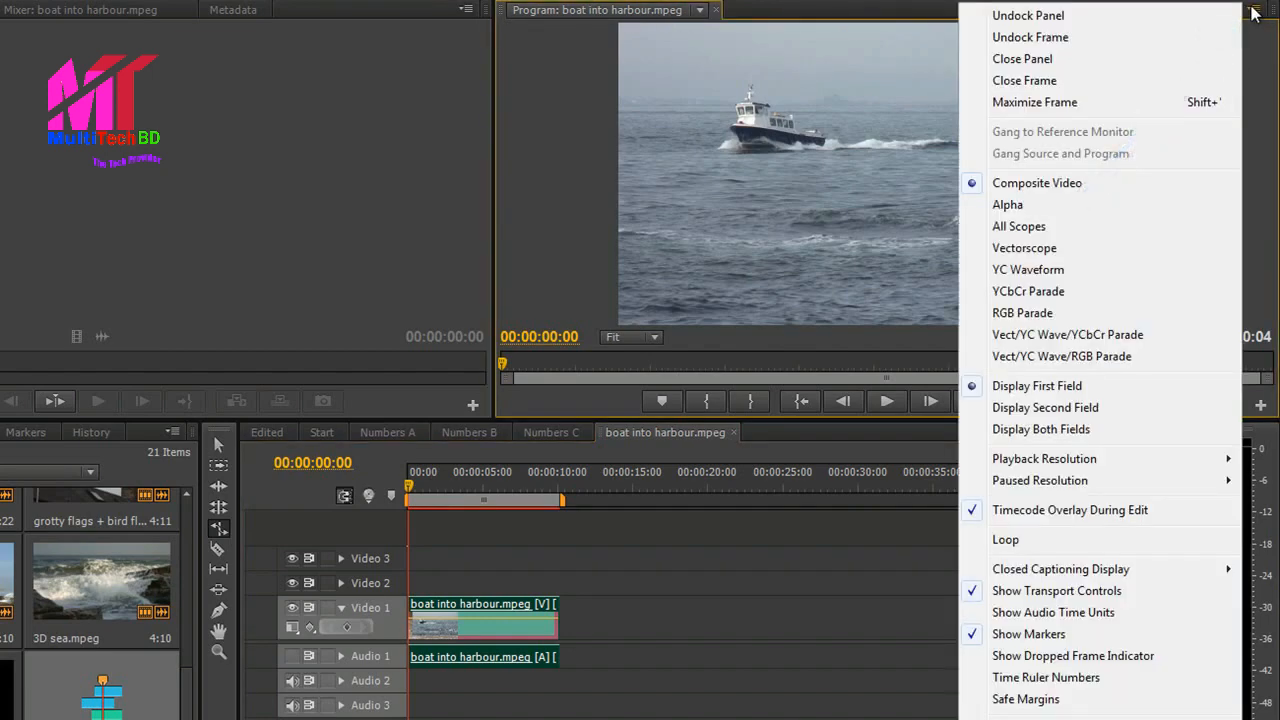
{"action": "left_click", "coordinate": [1063, 657]}
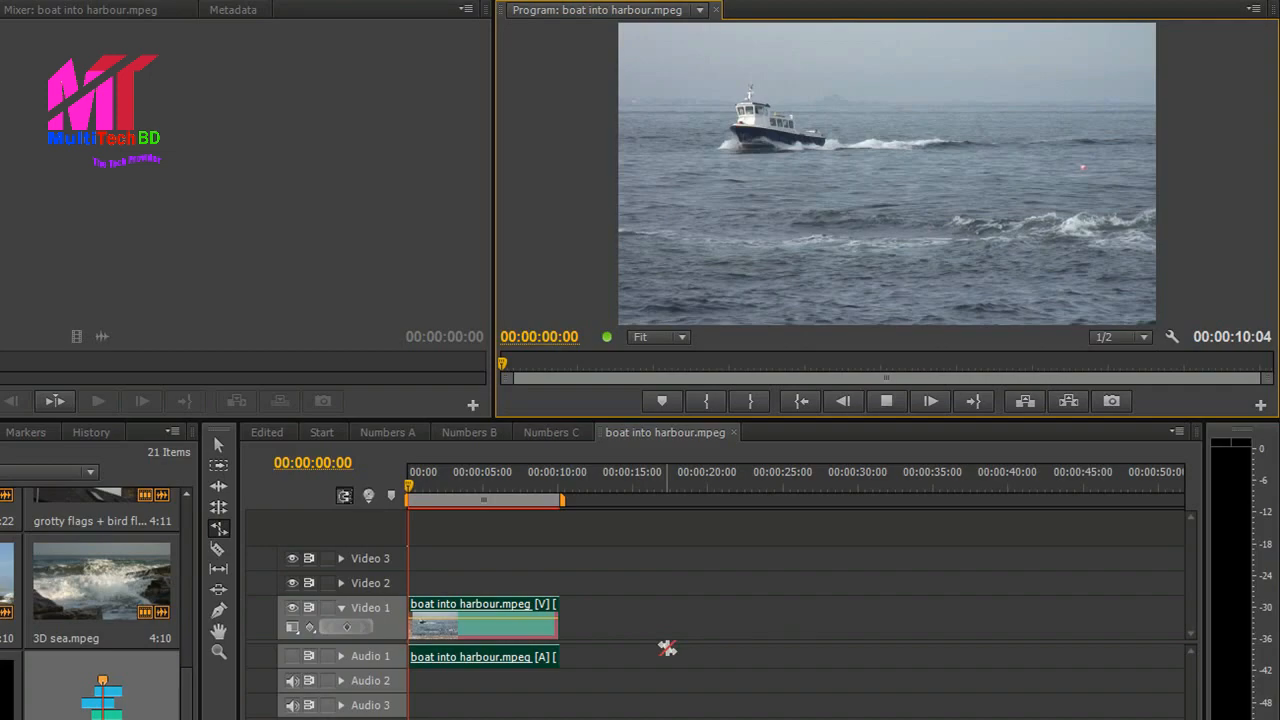
{"action": "key", "text": "space"}
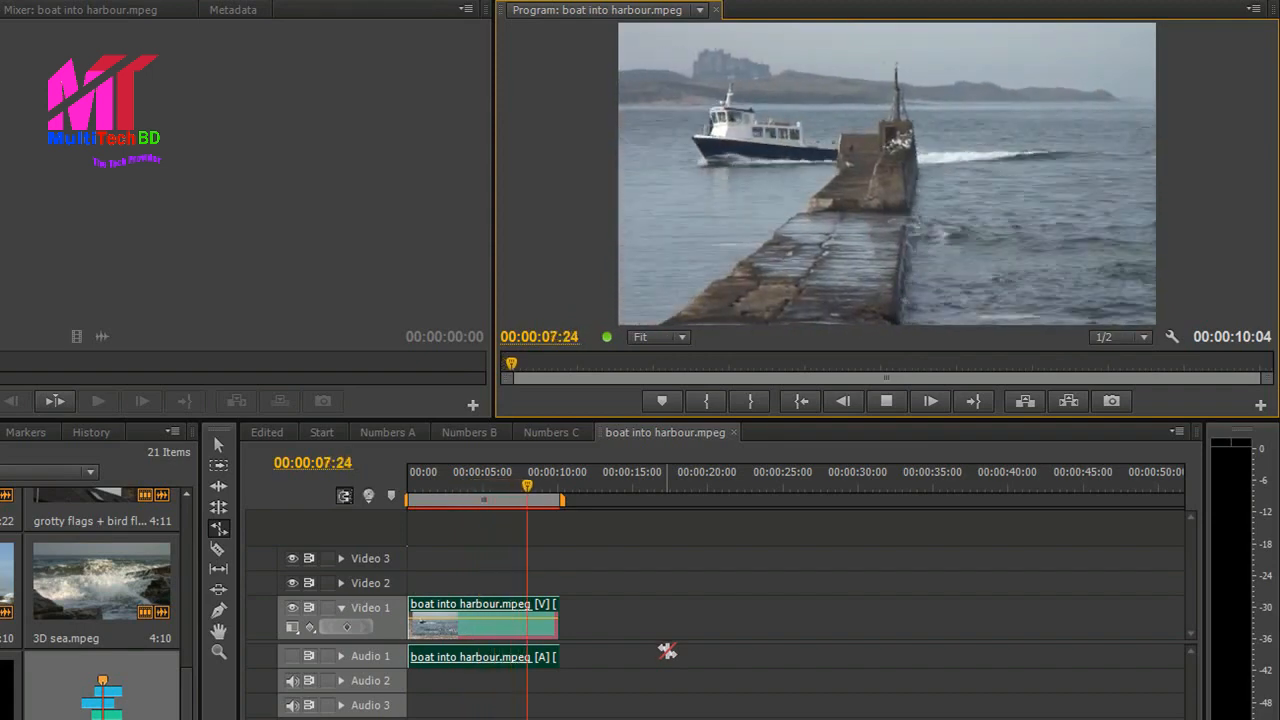
{"action": "key", "text": "space"}
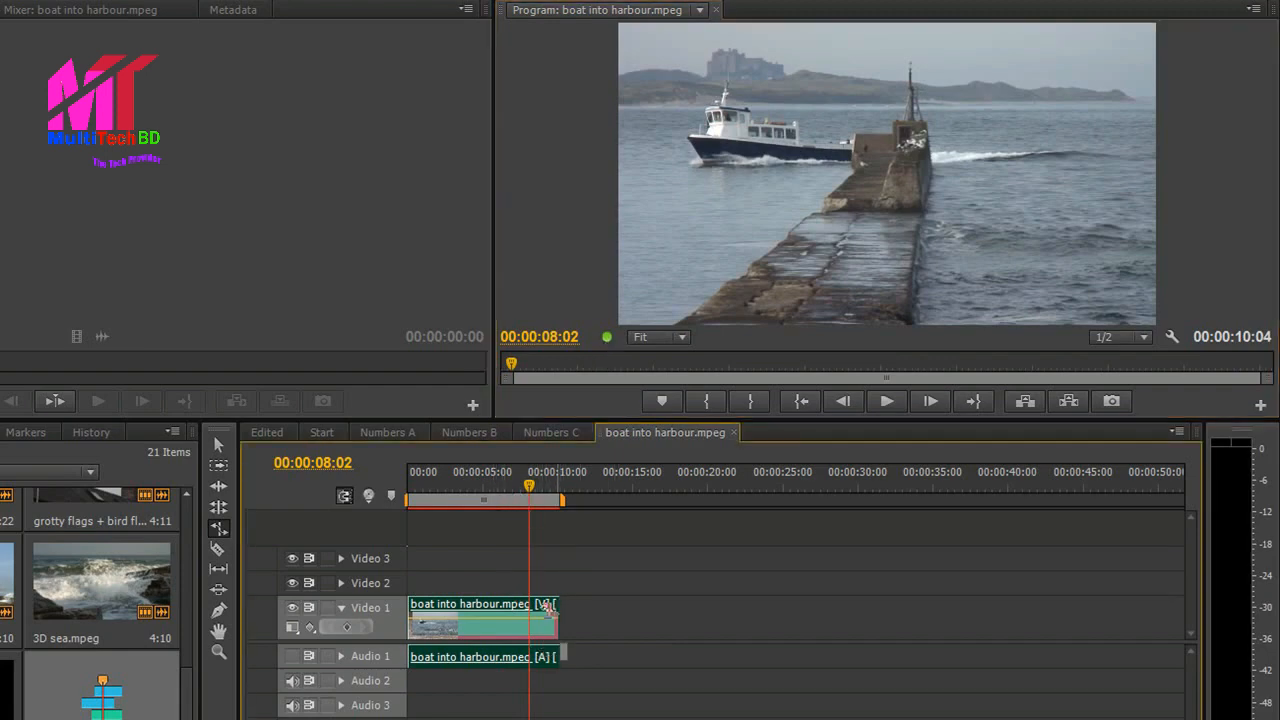
- Rate-stretch the boat clip further to about 4:24 and preview it from the start
{"action": "left_click_drag", "start_coordinate": [558, 610], "coordinate": [480, 610]}
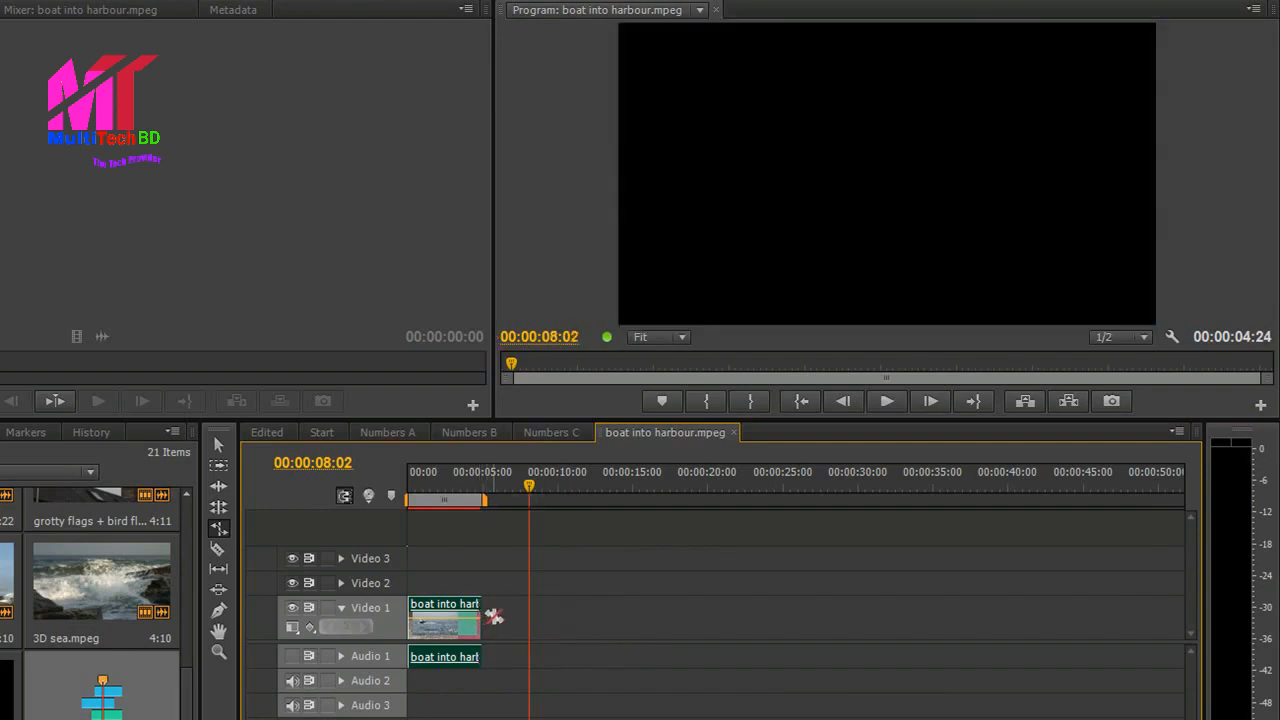
{"action": "left_click", "coordinate": [475, 485]}
{"action": "key", "text": "Home"}
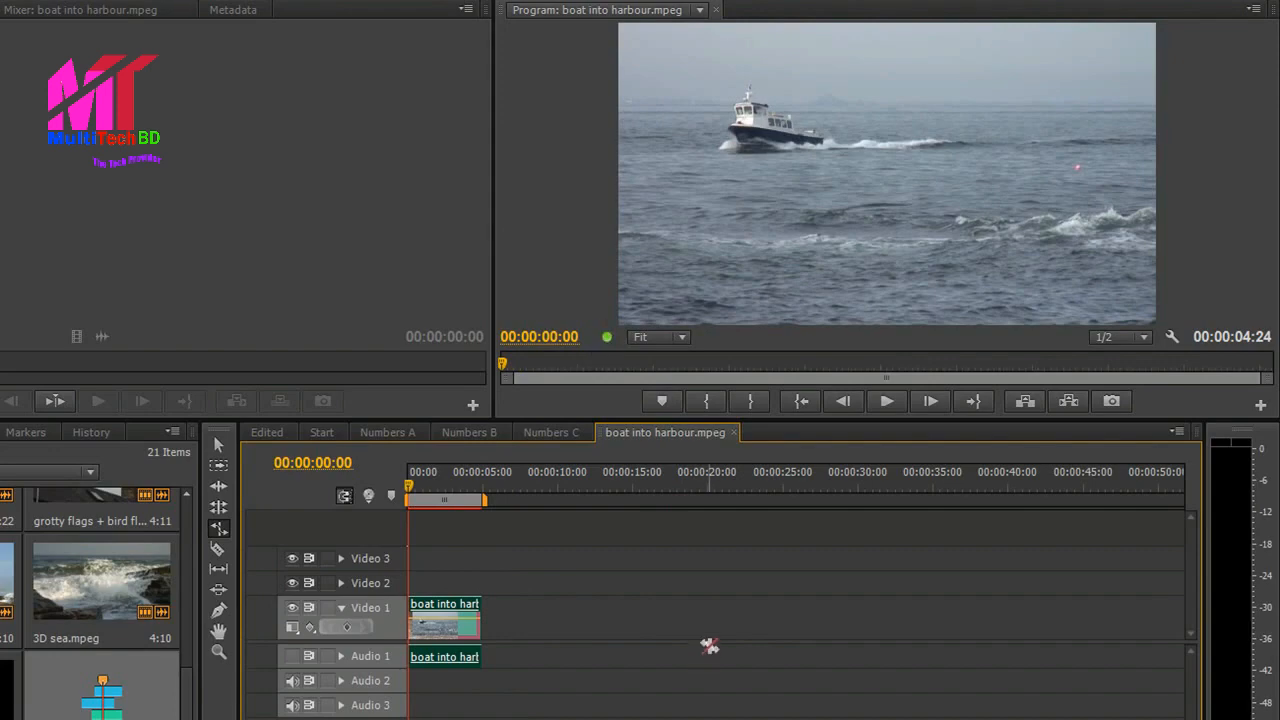
{"action": "key", "text": "space"}
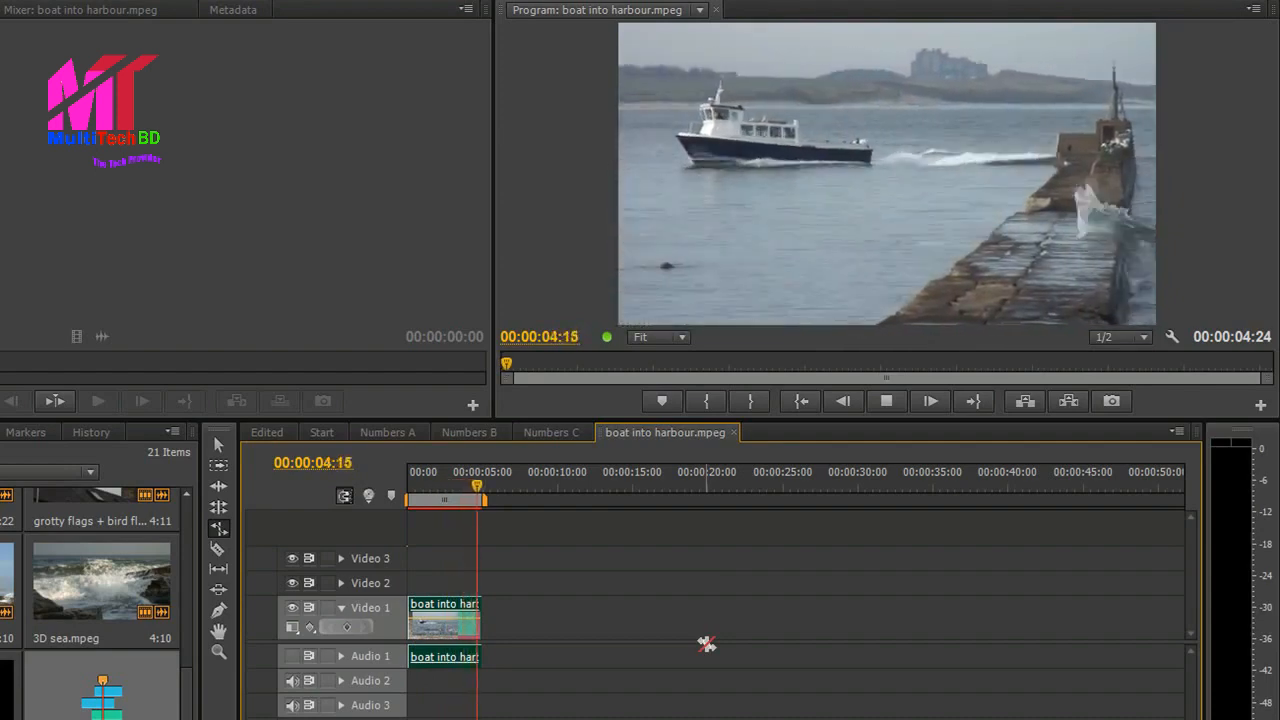
{"action": "left_click", "coordinate": [426, 492]}
{"action": "left_click_drag", "start_coordinate": [426, 497], "coordinate": [474, 507]}
{"action": "key", "text": "space"}
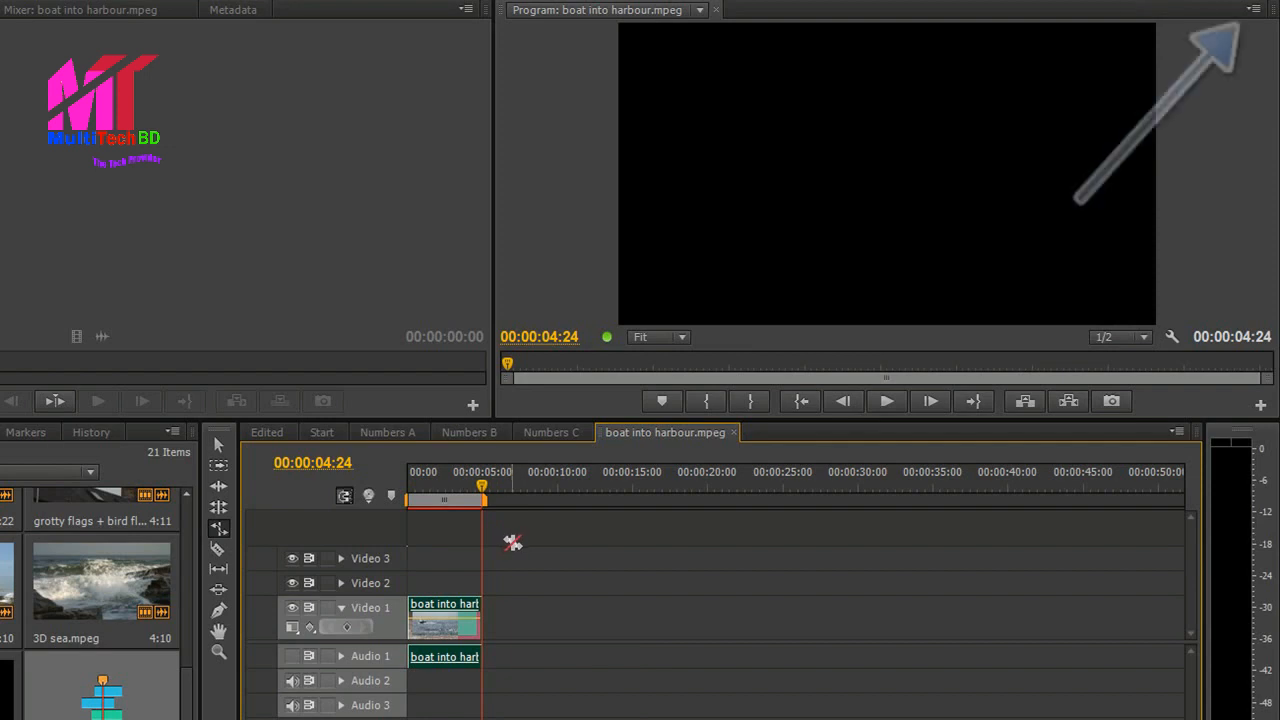
- Turn on Loop for the Program monitor and play the short clip repeatedly
{"action": "left_click", "coordinate": [1253, 10]}
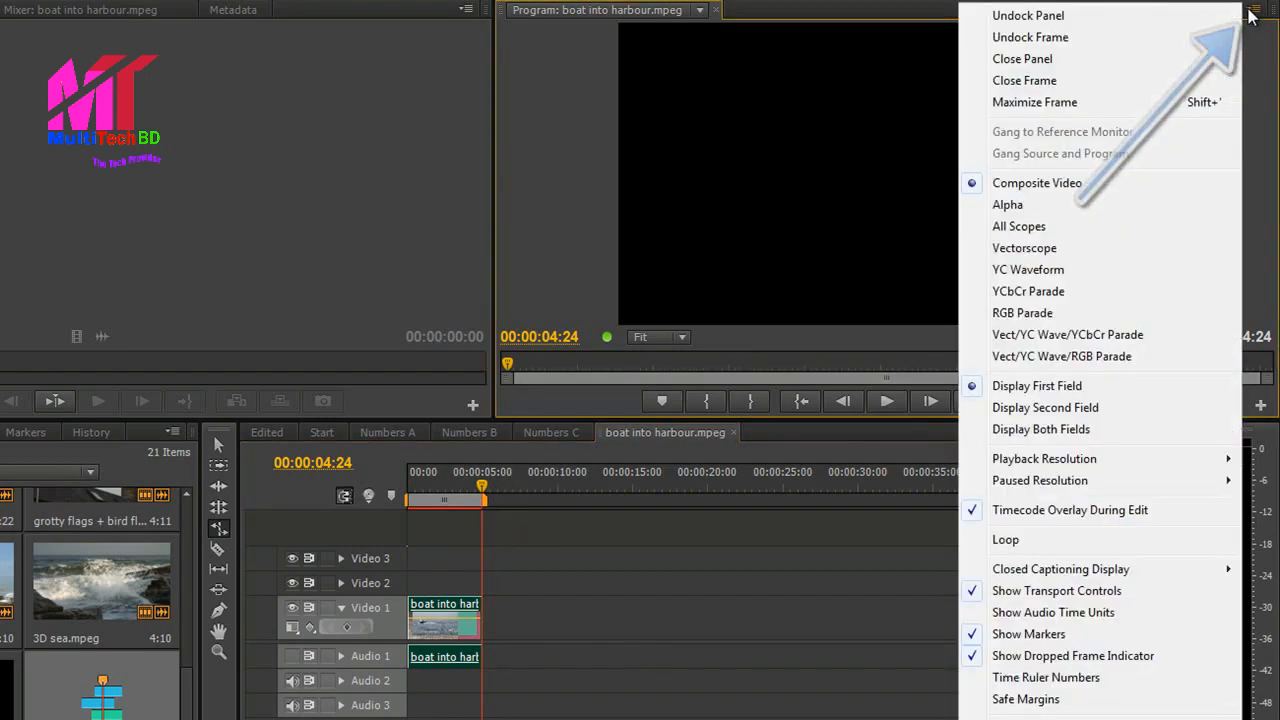
{"action": "left_click", "coordinate": [1006, 540]}
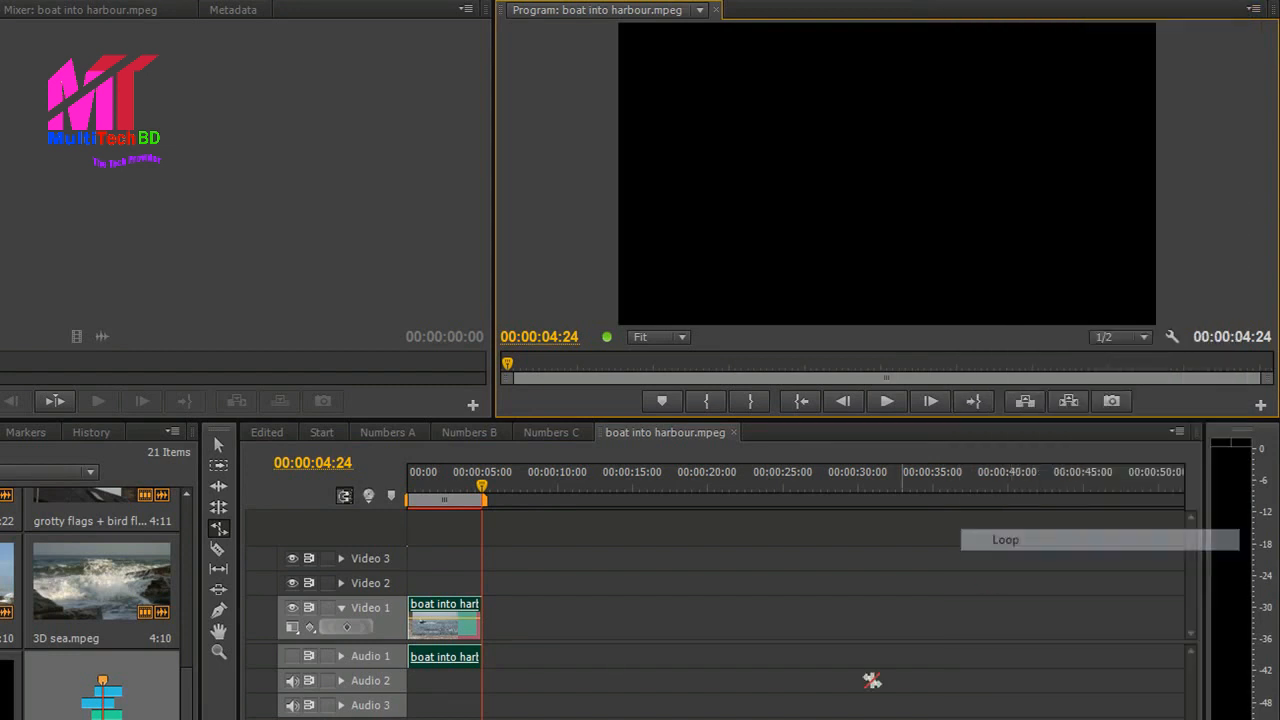
{"action": "key", "text": "space"}
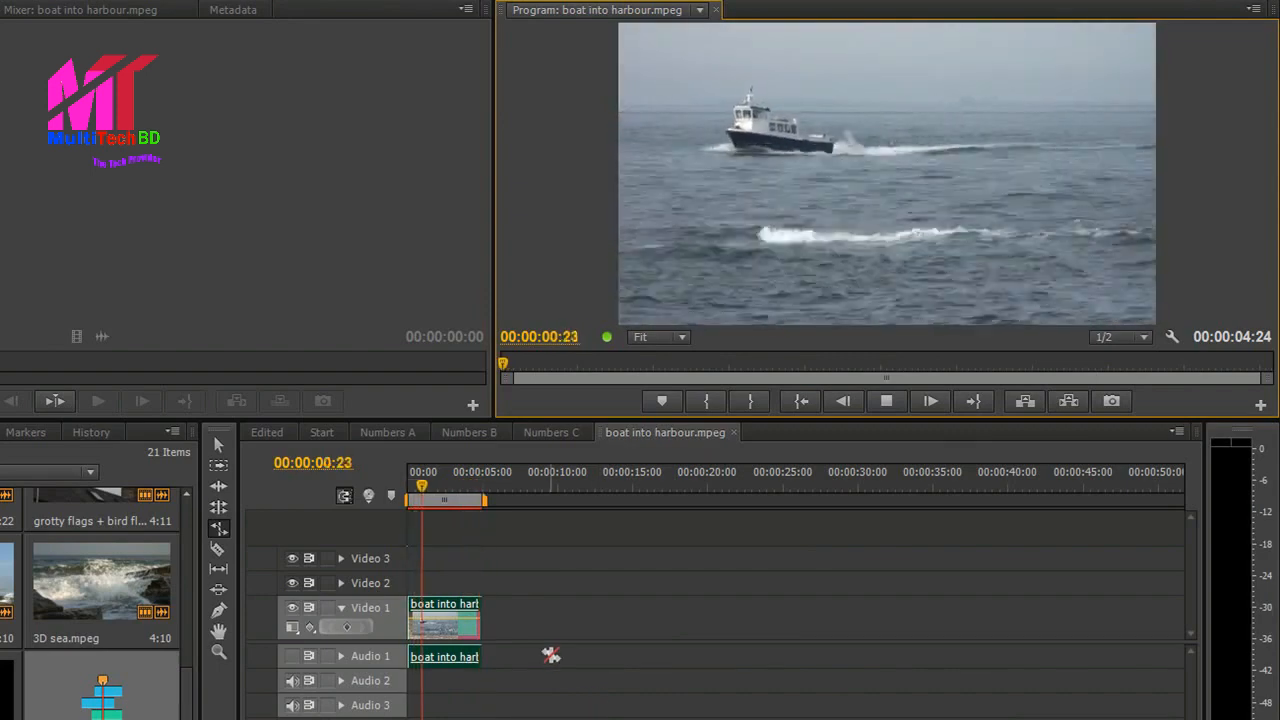
{"action": "key", "text": "space"}
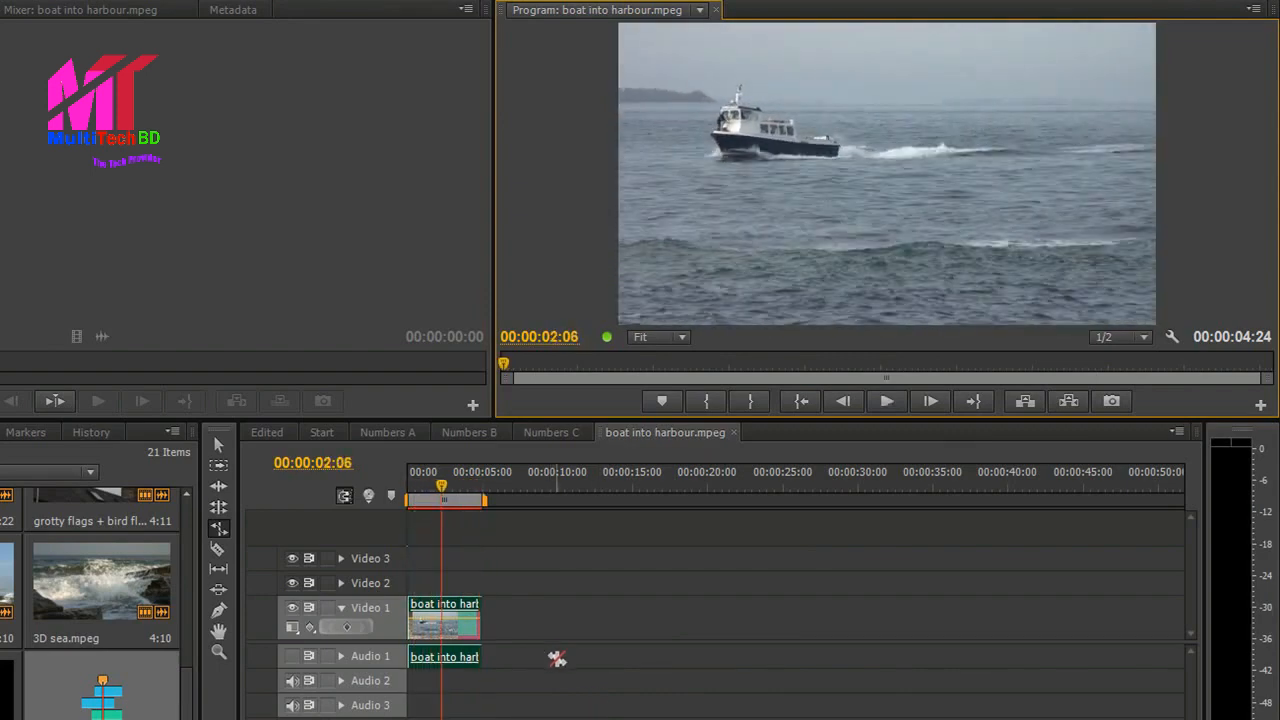
- Examine the Loop option in the Program monitor's Button Editor, close it without changes, and turn looping off
{"action": "left_click", "coordinate": [1259, 406]}
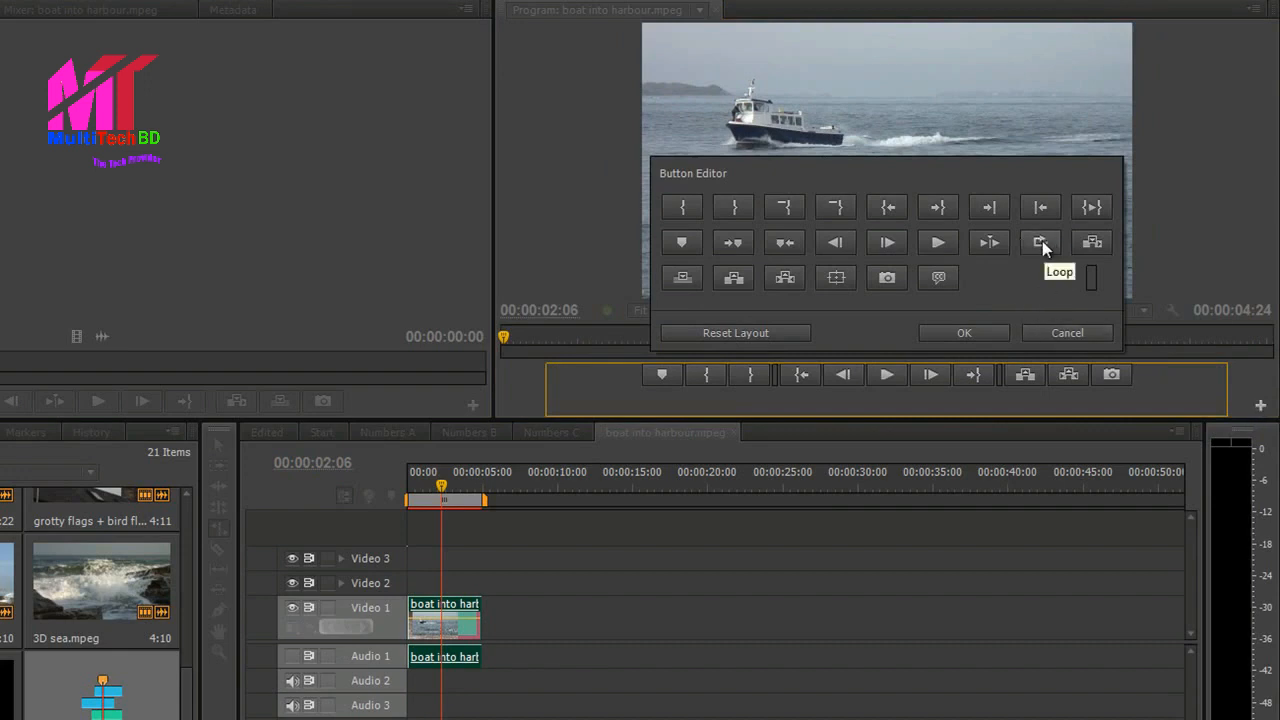
{"action": "left_click", "coordinate": [1090, 336]}
{"action": "left_click", "coordinate": [1254, 10]}
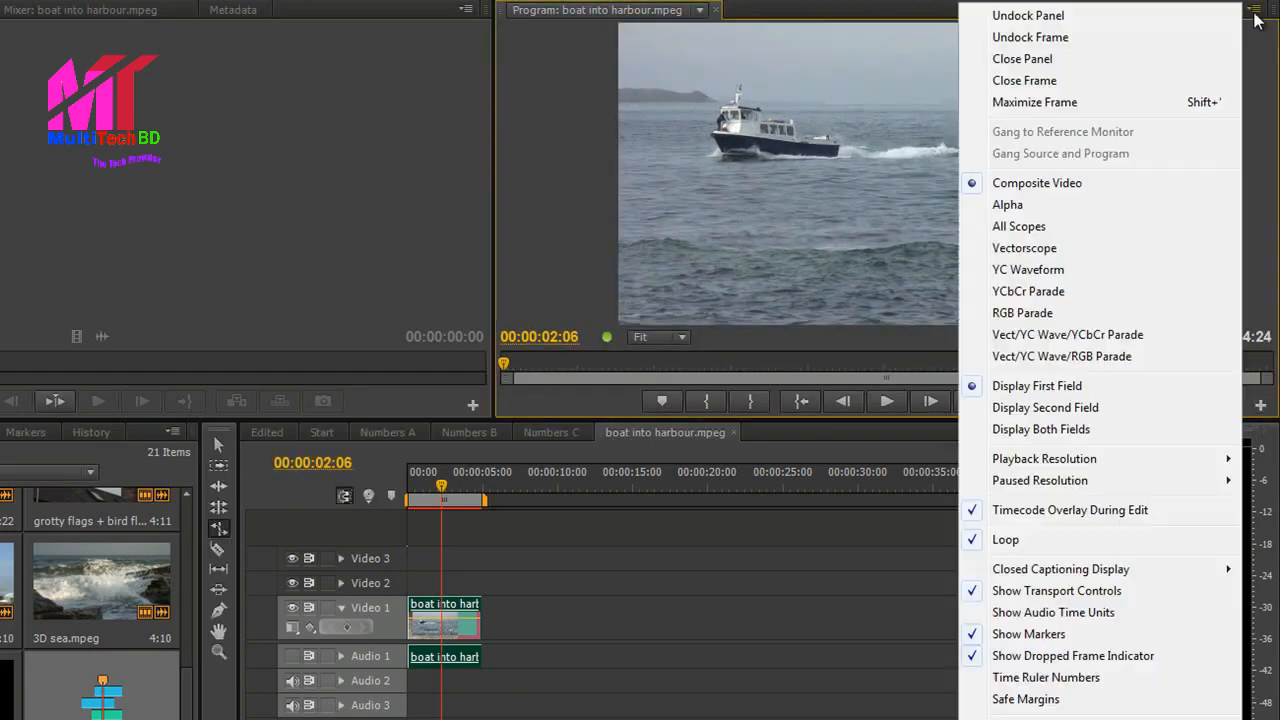
{"action": "left_click", "coordinate": [1030, 540]}
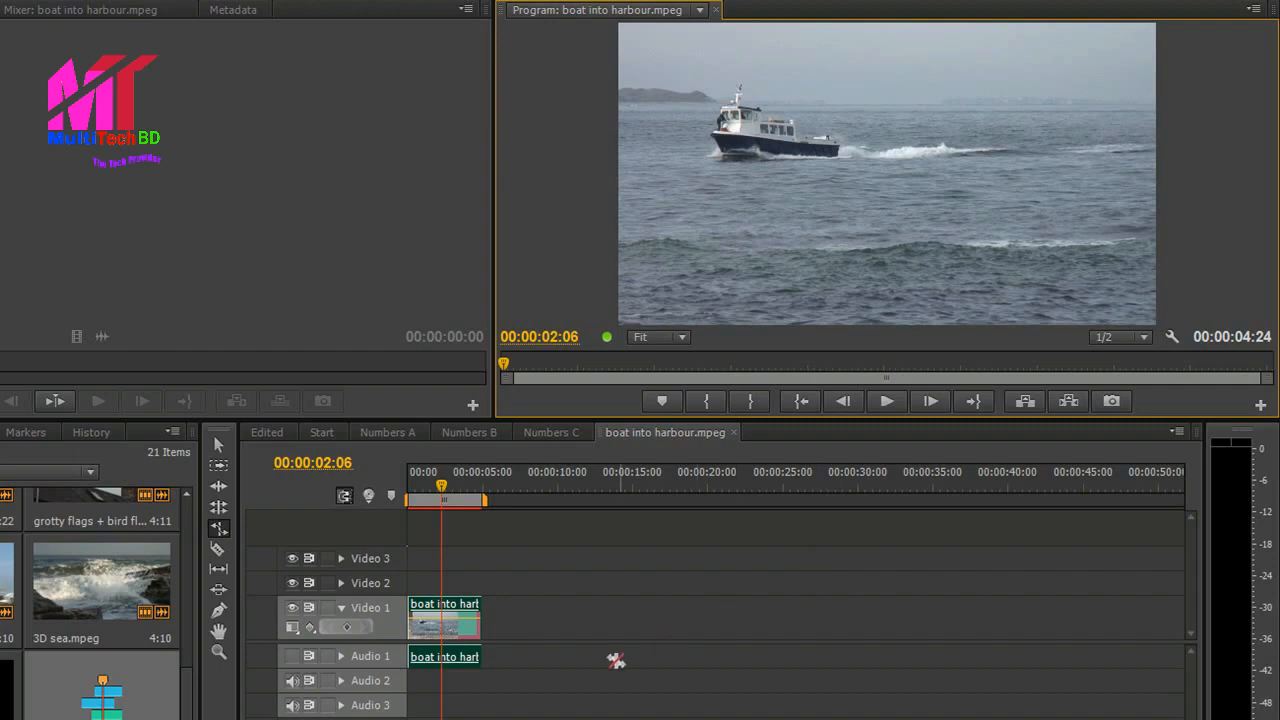
- Undo both speed-ups, then rate-stretch the boat clip to about 40:05 and preview the slow motion
{"action": "key", "text": "ctrl+z"}
{"action": "key", "text": "ctrl+z"}
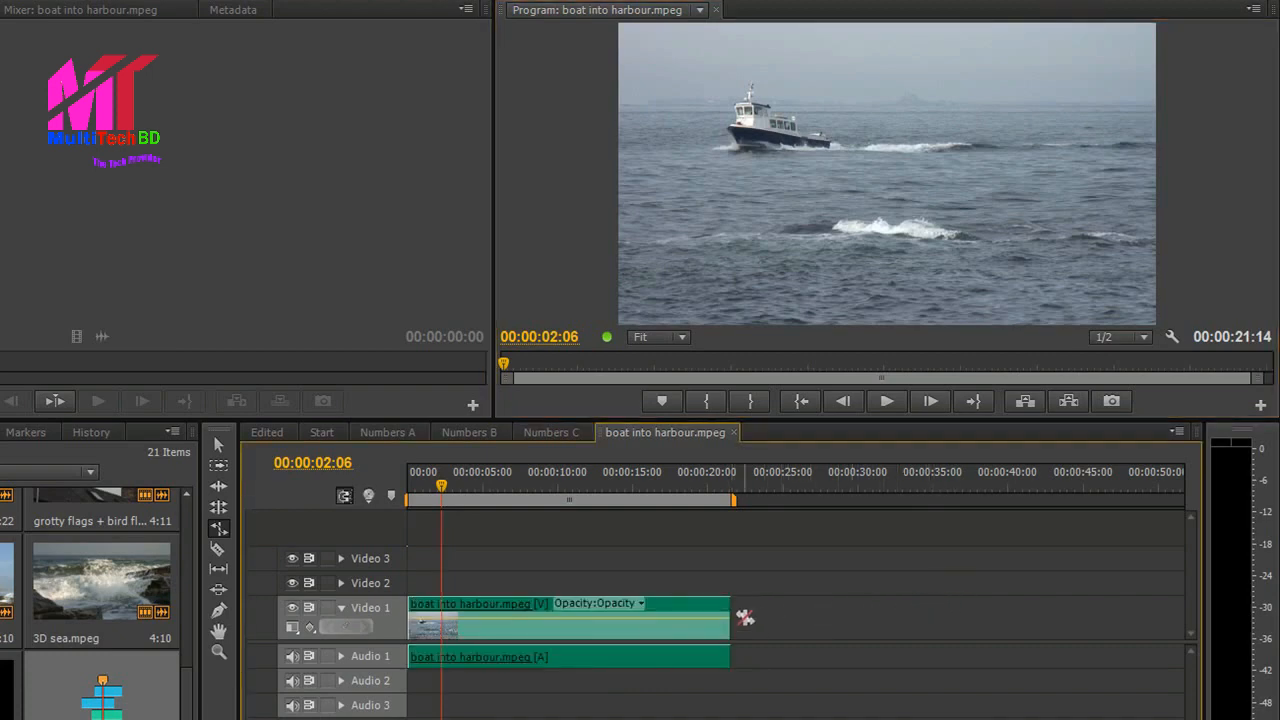
{"action": "left_click_drag", "start_coordinate": [729, 614], "coordinate": [1007, 619]}
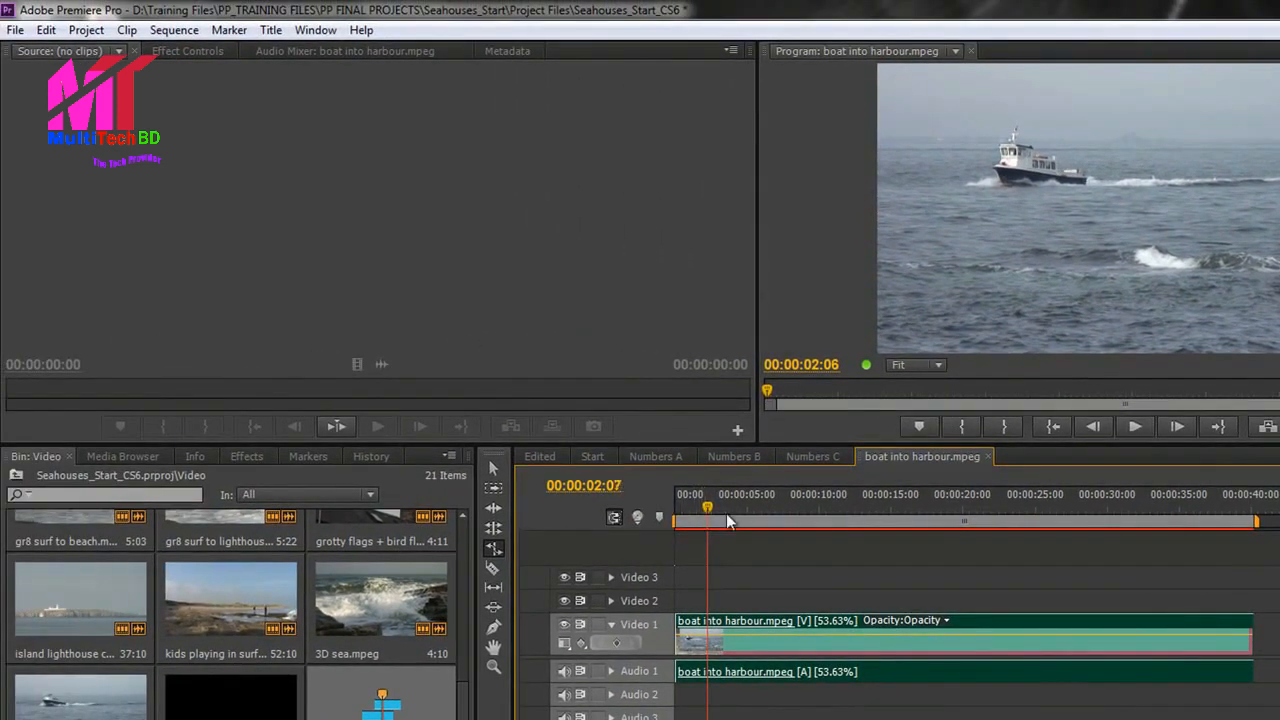
{"action": "left_click", "coordinate": [755, 500]}
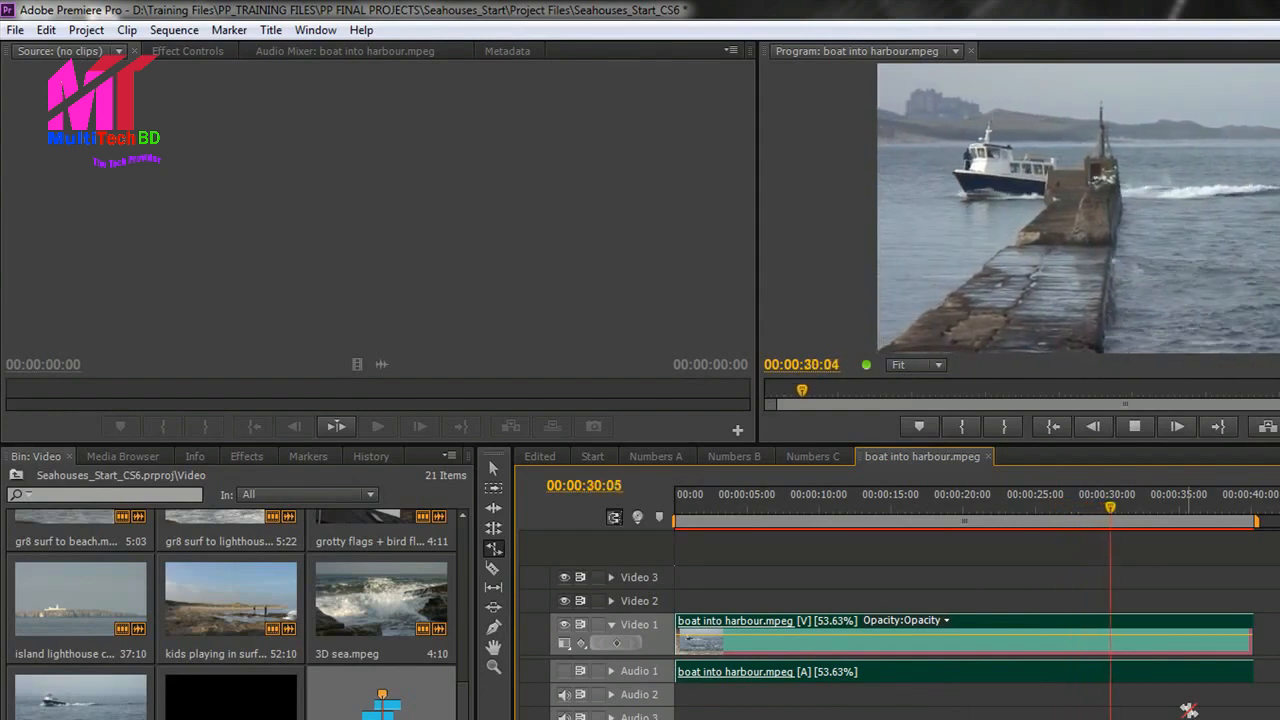
{"action": "key", "text": "space"}
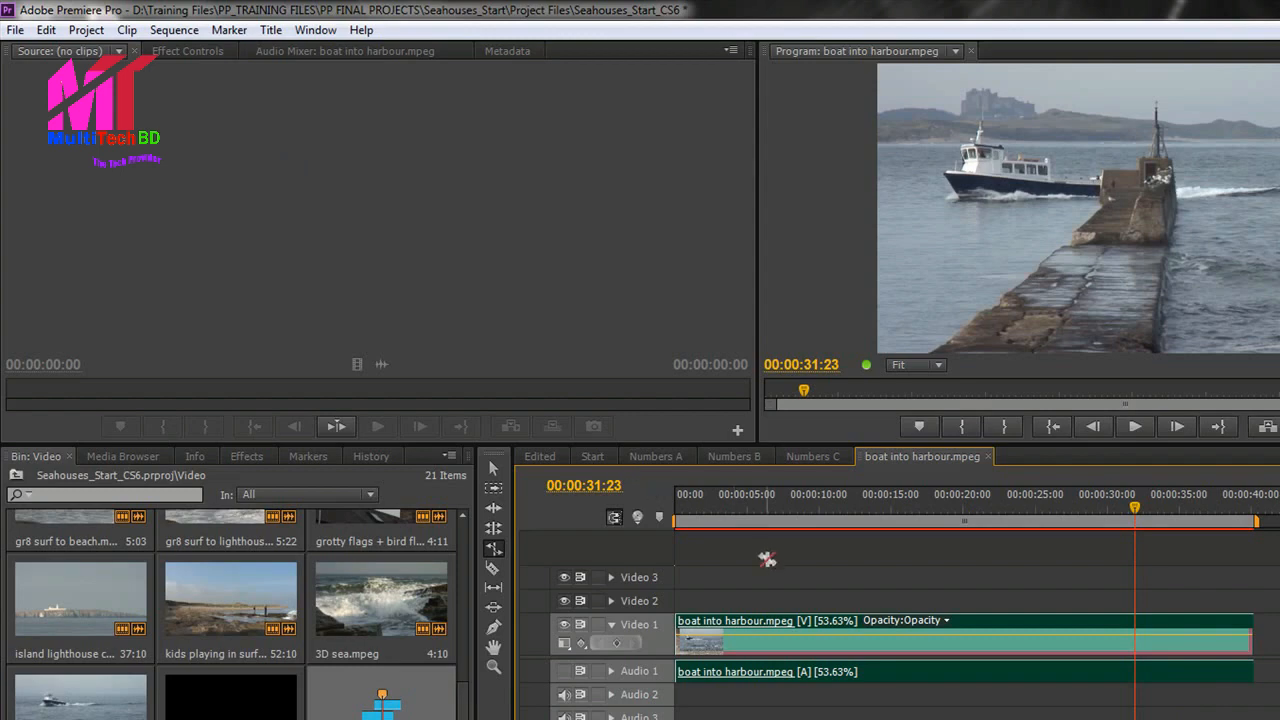
- Apply Frame Blend to the slowed boat clip and play the section from around 31 seconds
{"action": "left_click", "coordinate": [127, 31]}
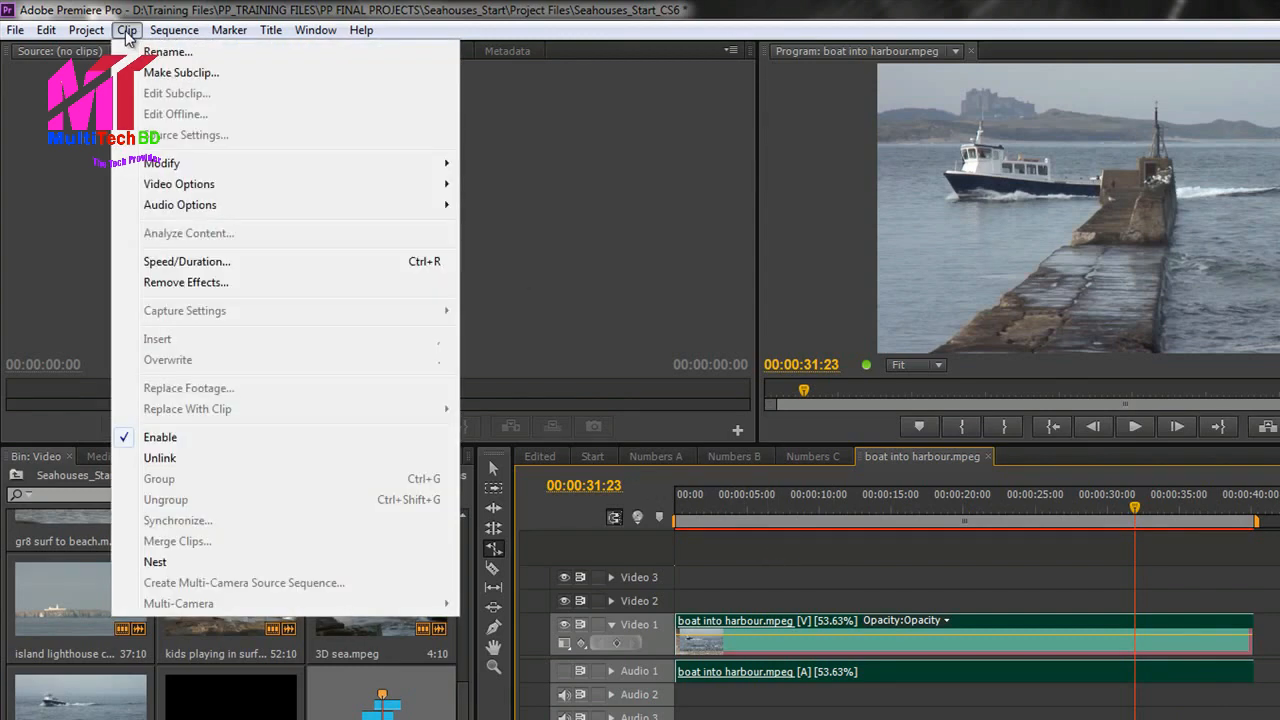
{"action": "mouse_move", "coordinate": [192, 188]}
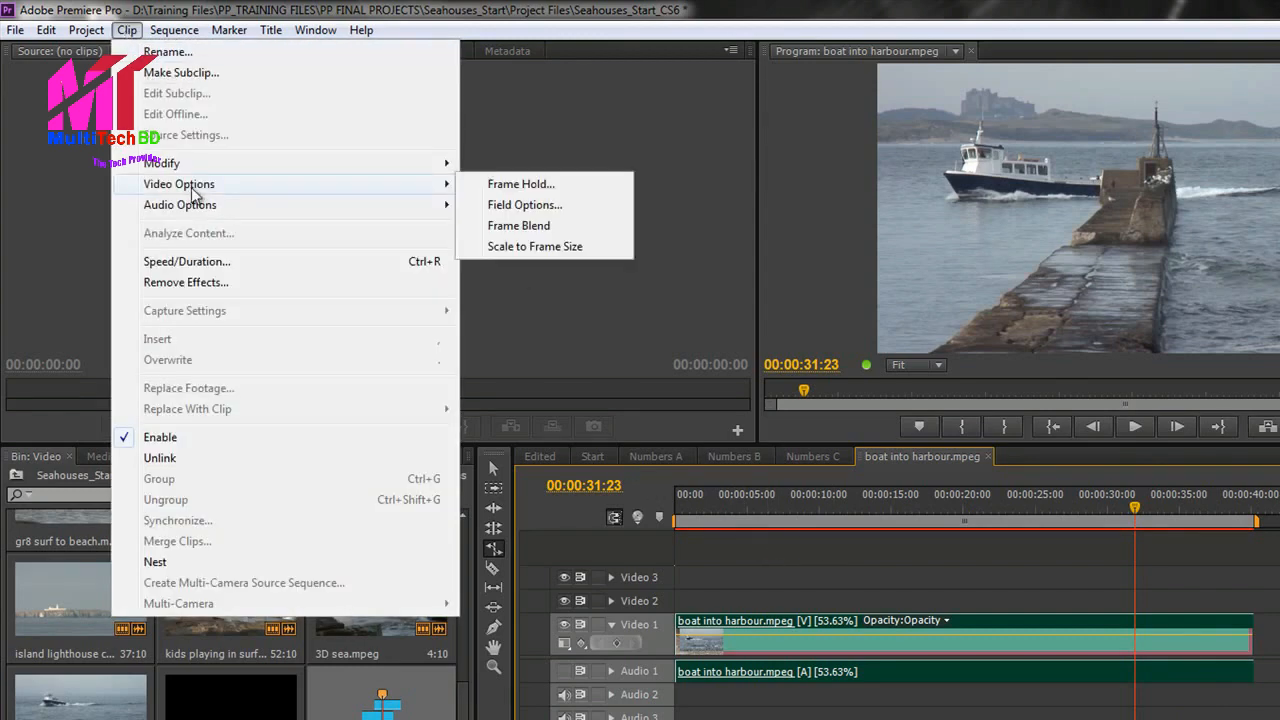
{"action": "left_click", "coordinate": [527, 233]}
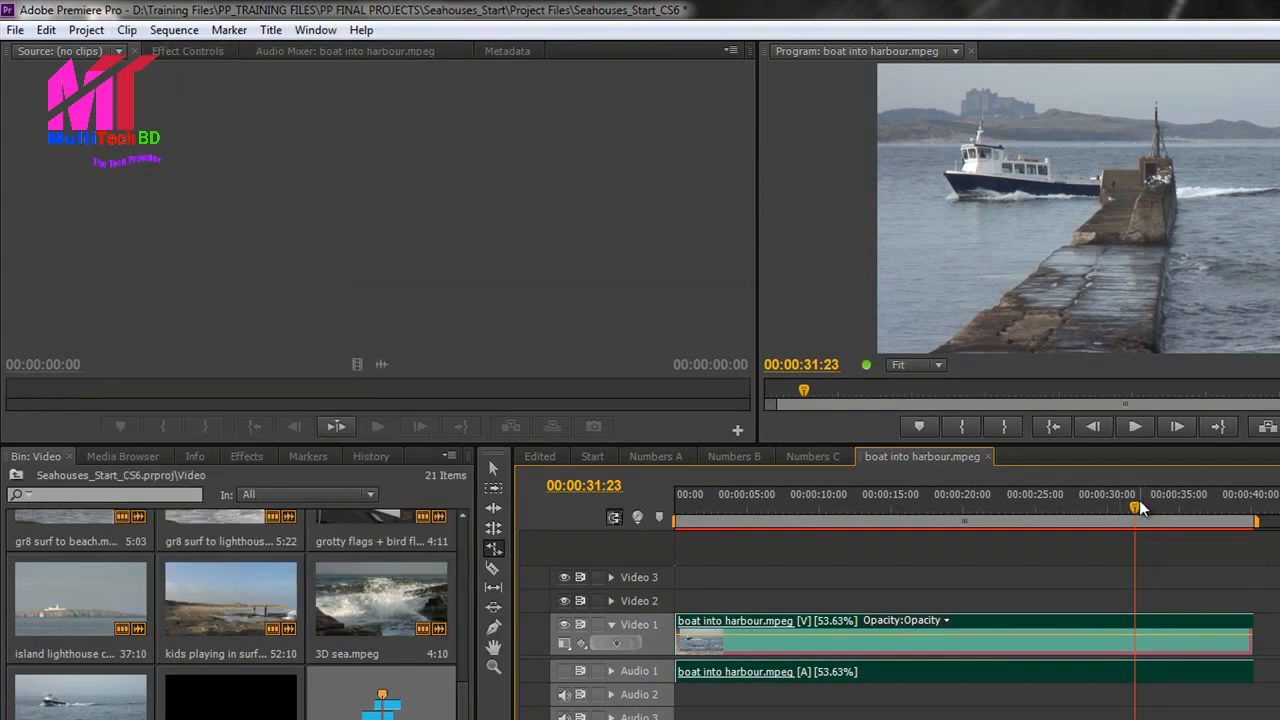
{"action": "left_click_drag", "start_coordinate": [1136, 503], "coordinate": [1126, 533]}
{"action": "key", "text": "space"}
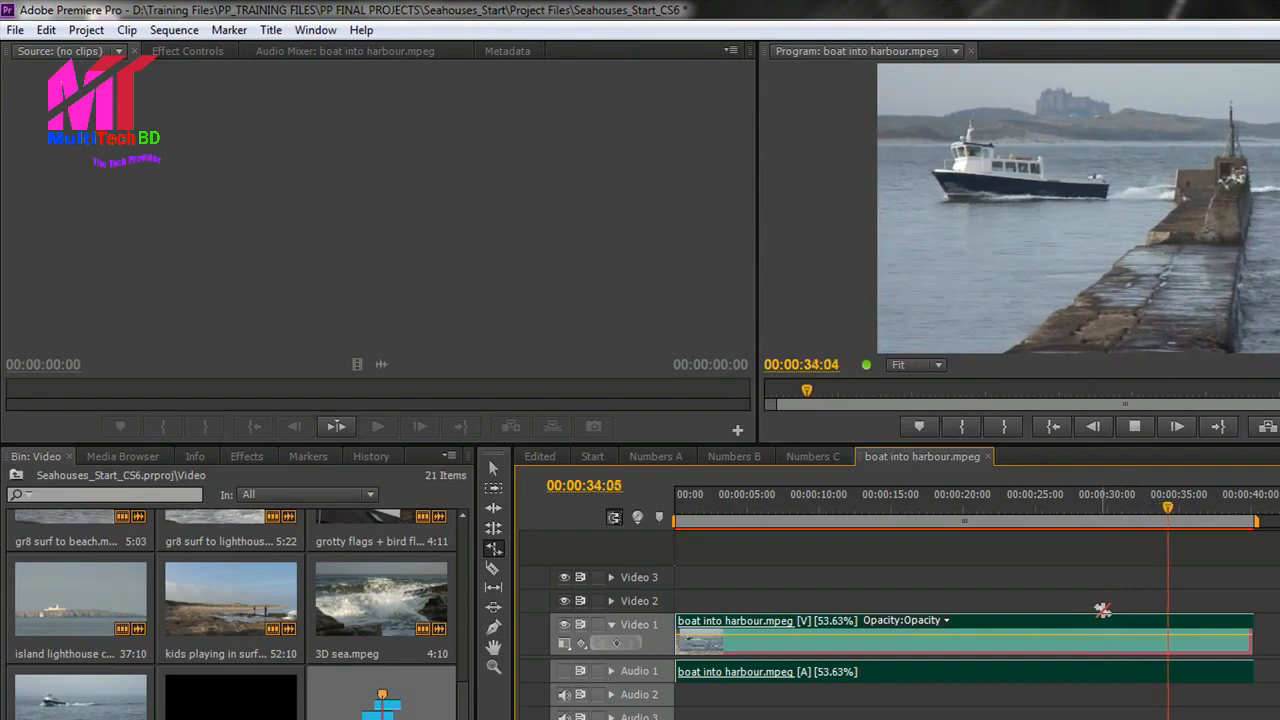
{"action": "key", "text": "space"}
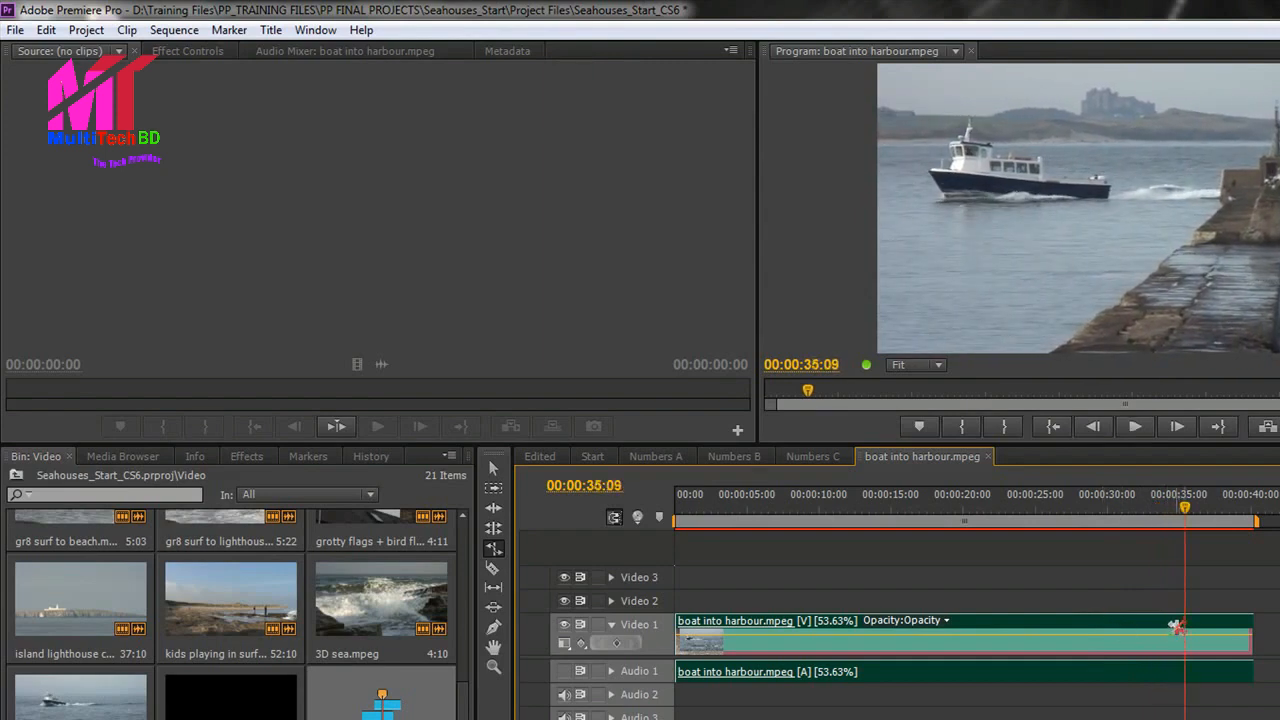
- Turn off Frame Blend for the slowed boat clip
{"action": "right_click", "coordinate": [1177, 626]}
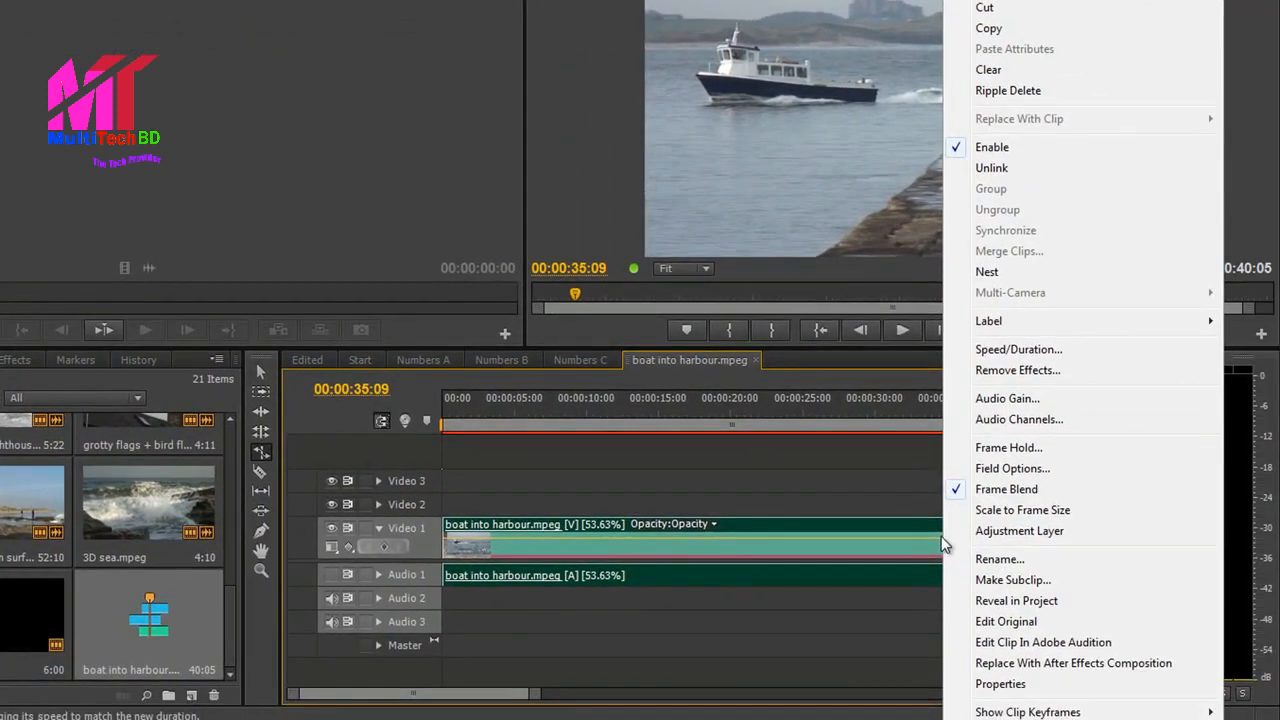
{"action": "left_click", "coordinate": [1026, 489]}
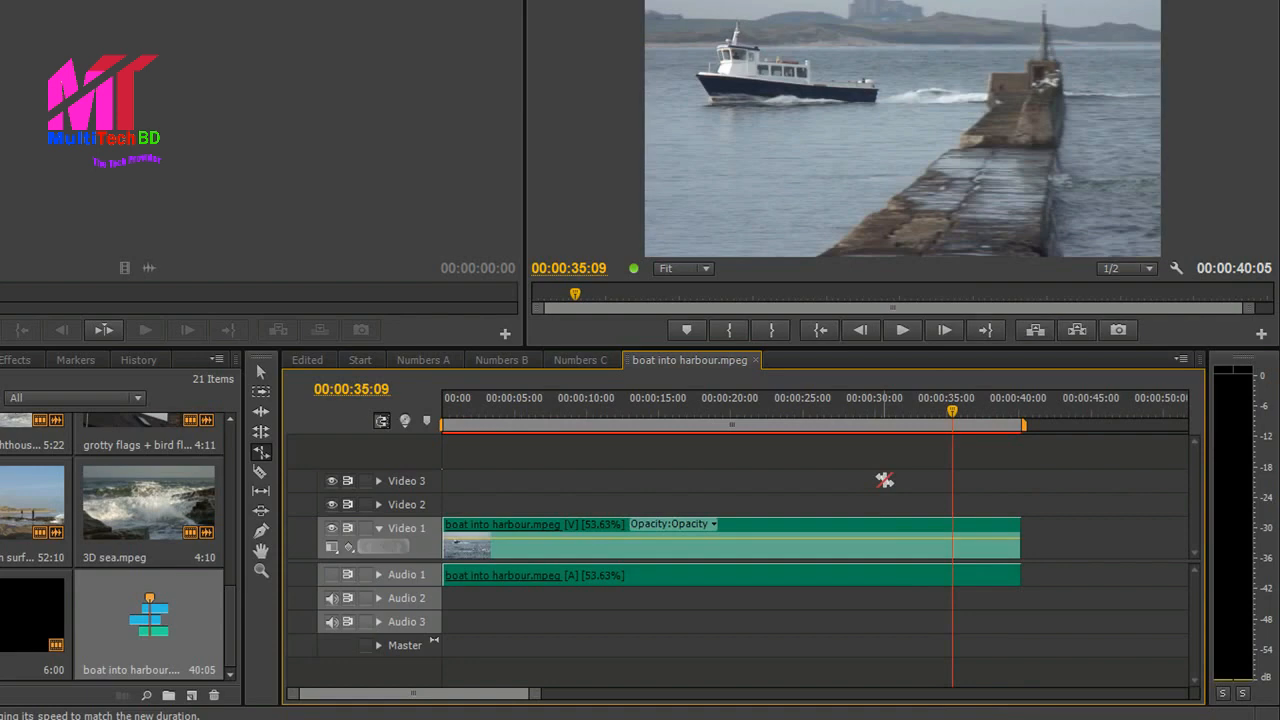
- Switch to the Edited sequence in the timeline
{"action": "left_click", "coordinate": [318, 359]}
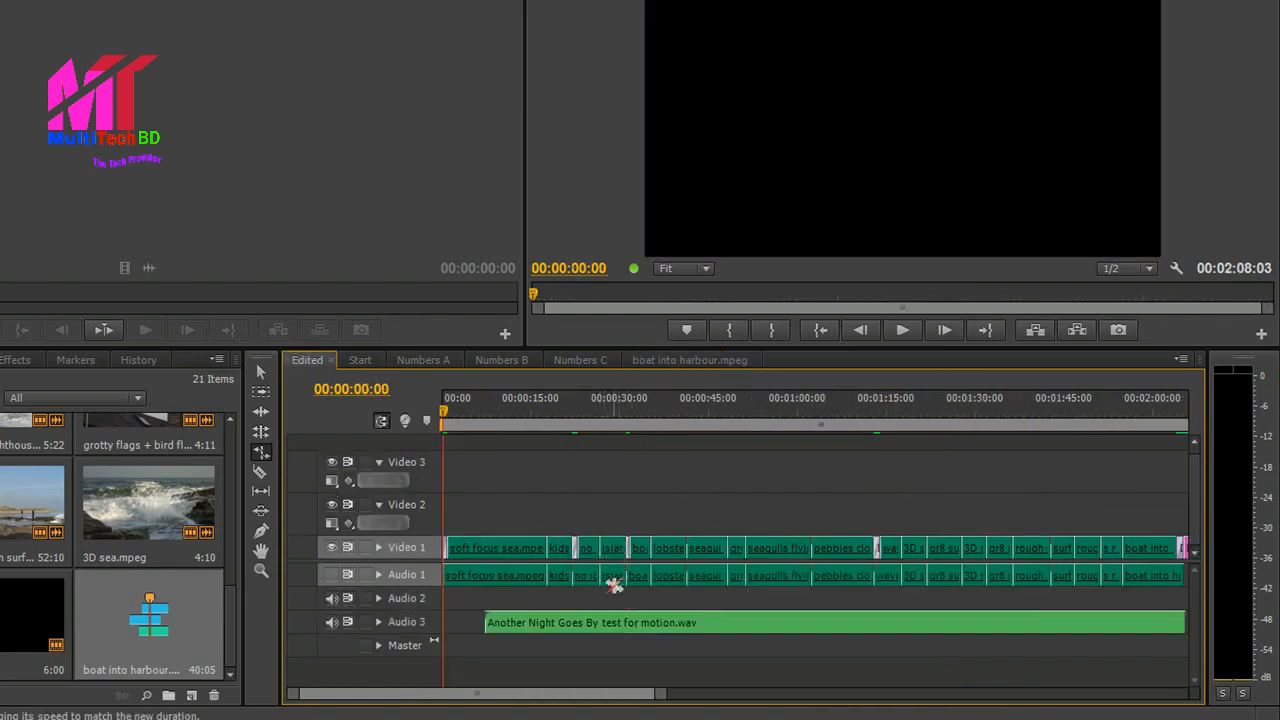